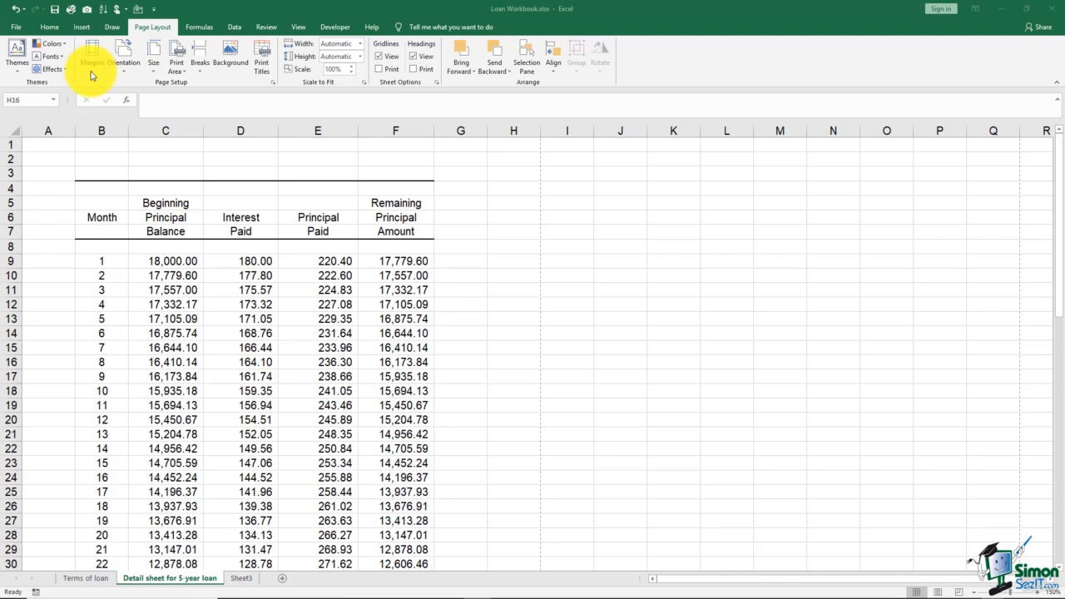
Step: Set the page margins to center the sheet horizontally on the page, leaving vertical centering off
{"action": "left_click", "coordinate": [91, 76]}
{"action": "left_click", "coordinate": [92, 76]}
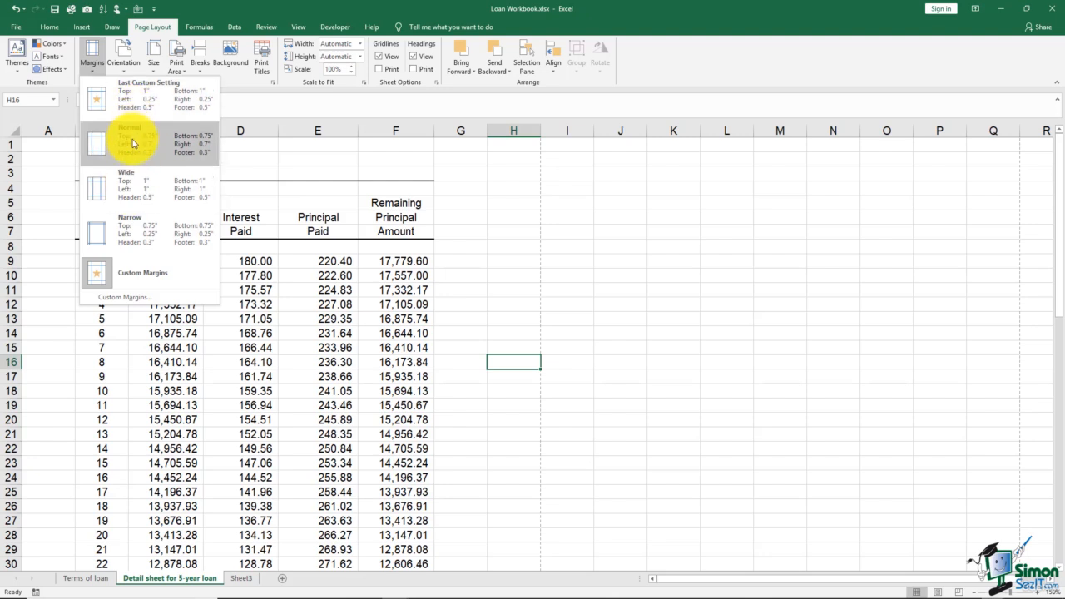
{"action": "left_click", "coordinate": [125, 297]}
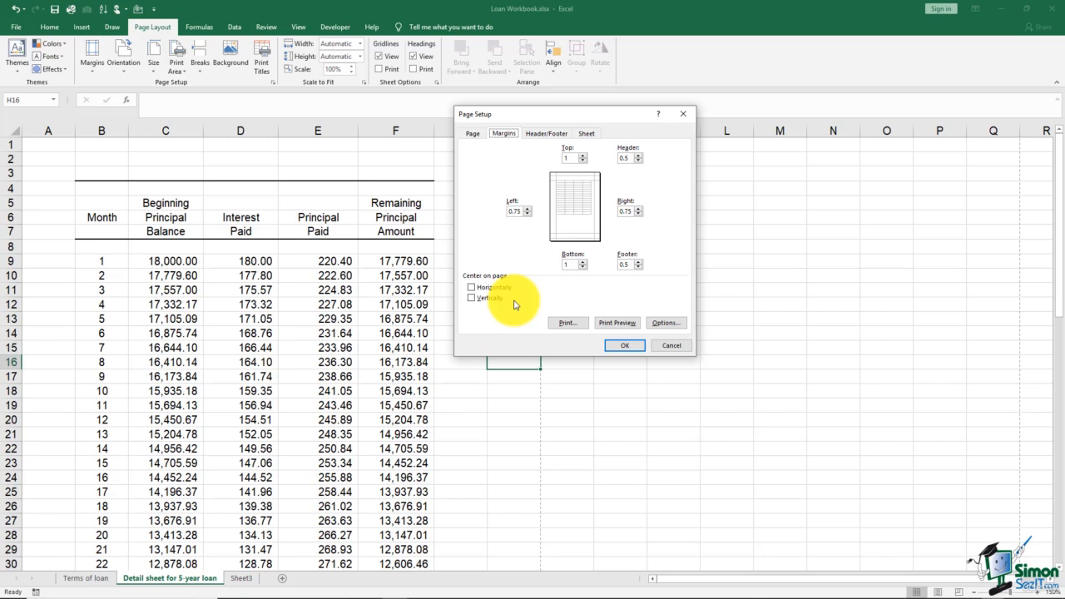
{"action": "left_click", "coordinate": [472, 288]}
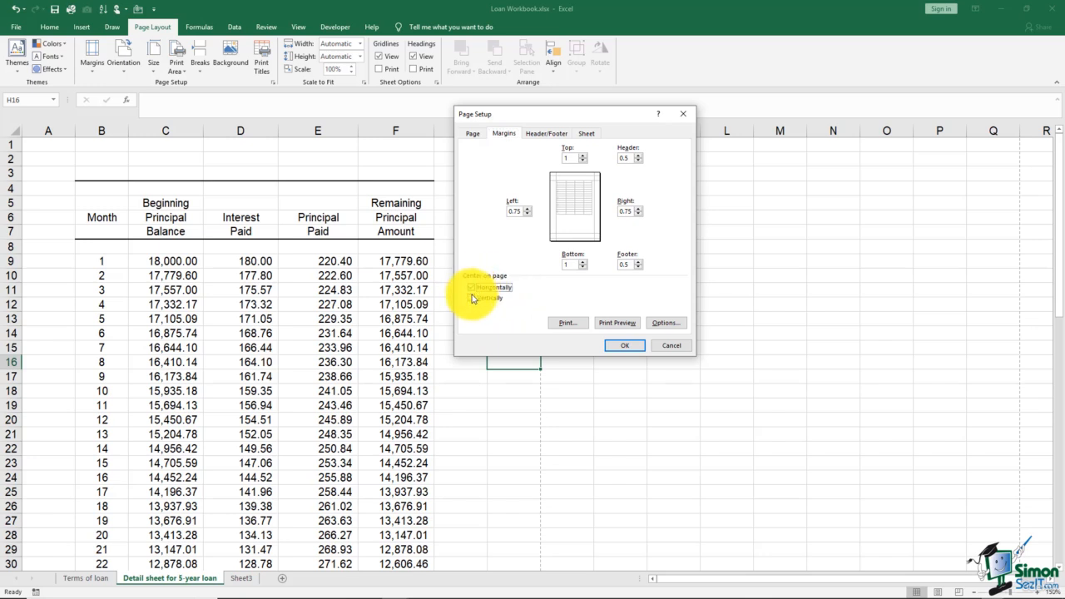
{"action": "left_click", "coordinate": [471, 299]}
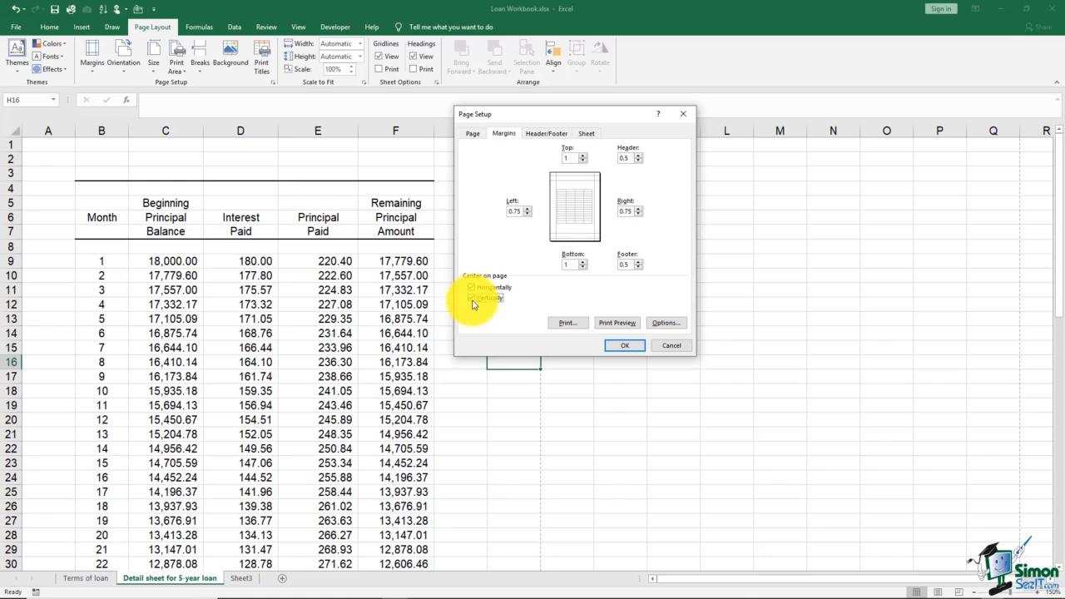
{"action": "left_click", "coordinate": [472, 300]}
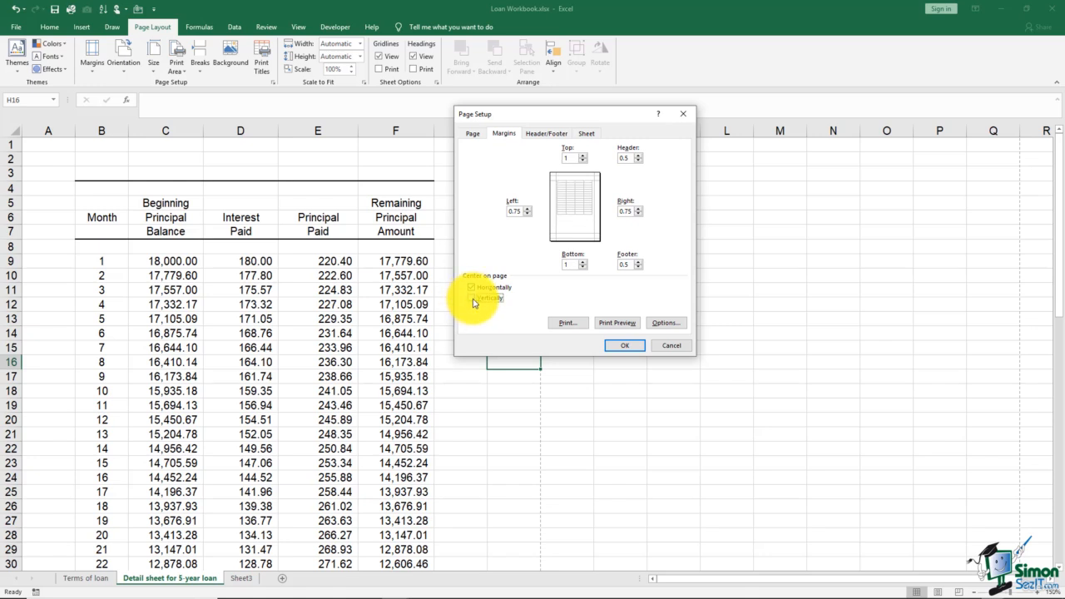
{"action": "left_click", "coordinate": [624, 345]}
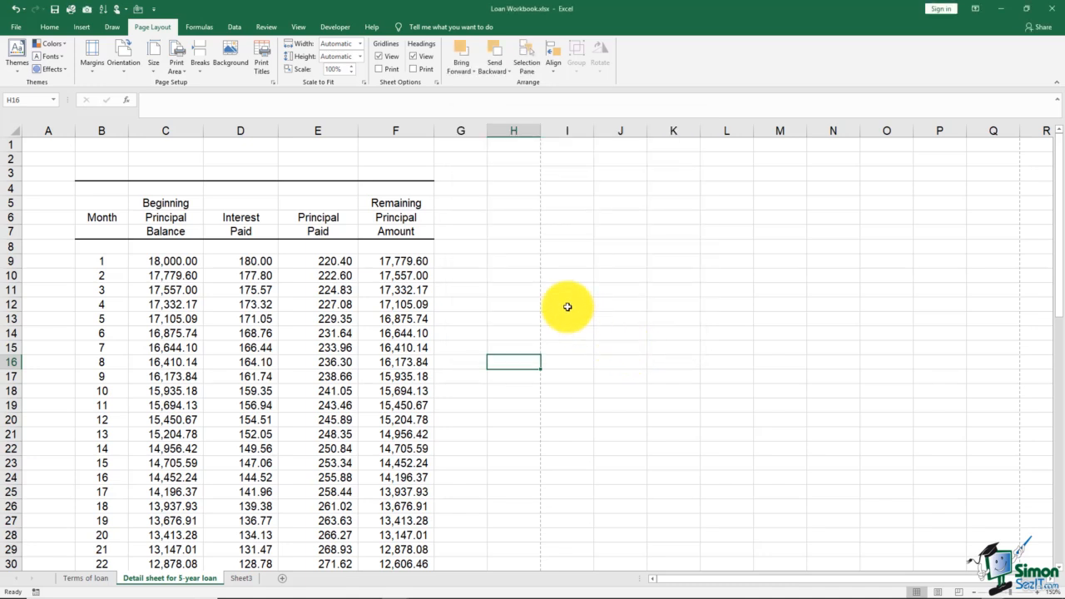
{"action": "left_click", "coordinate": [125, 62]}
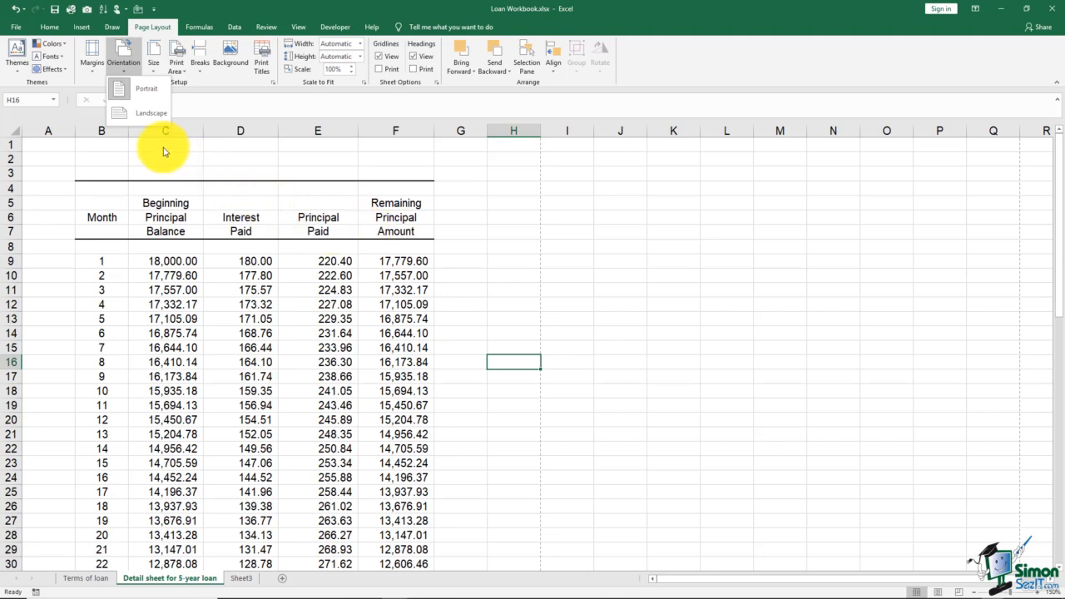
{"action": "left_click", "coordinate": [154, 71]}
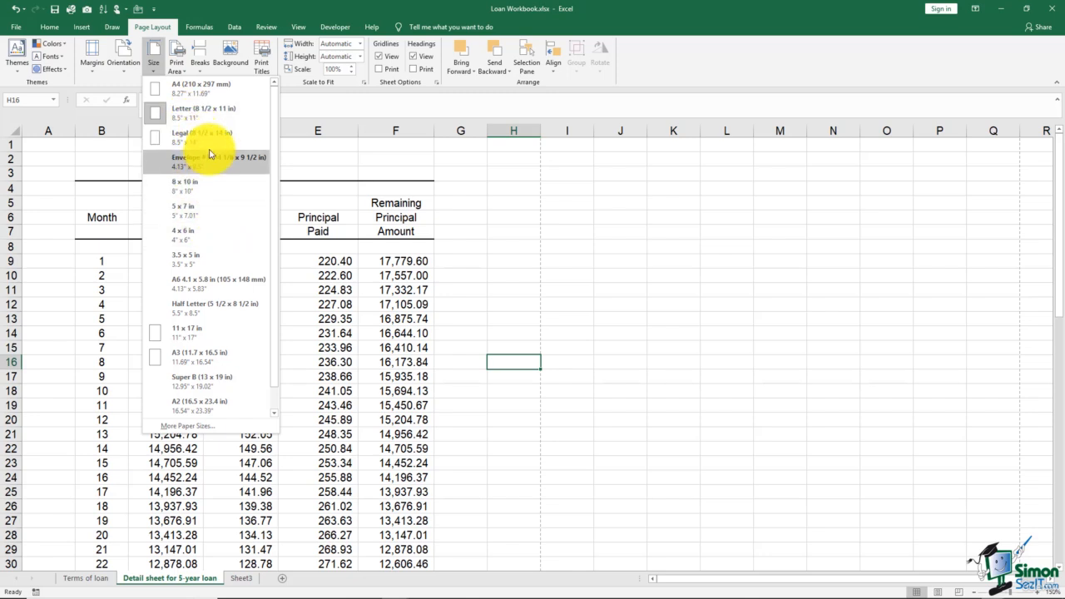
Step: Set the print area to the single cell H16 and accept the single-cell choice
{"action": "left_click", "coordinate": [183, 73]}
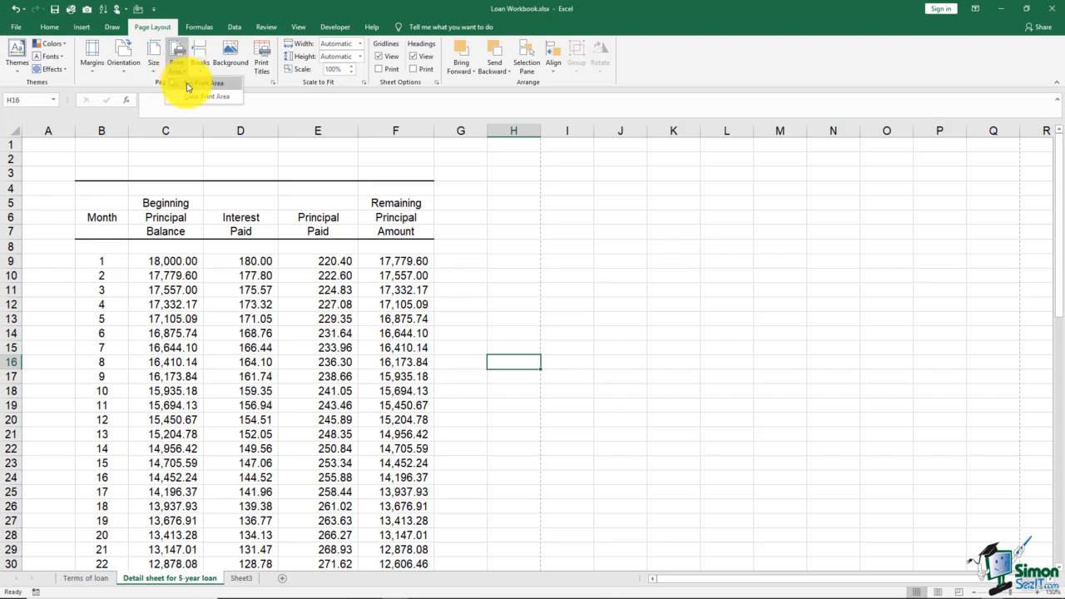
{"action": "left_click", "coordinate": [187, 86]}
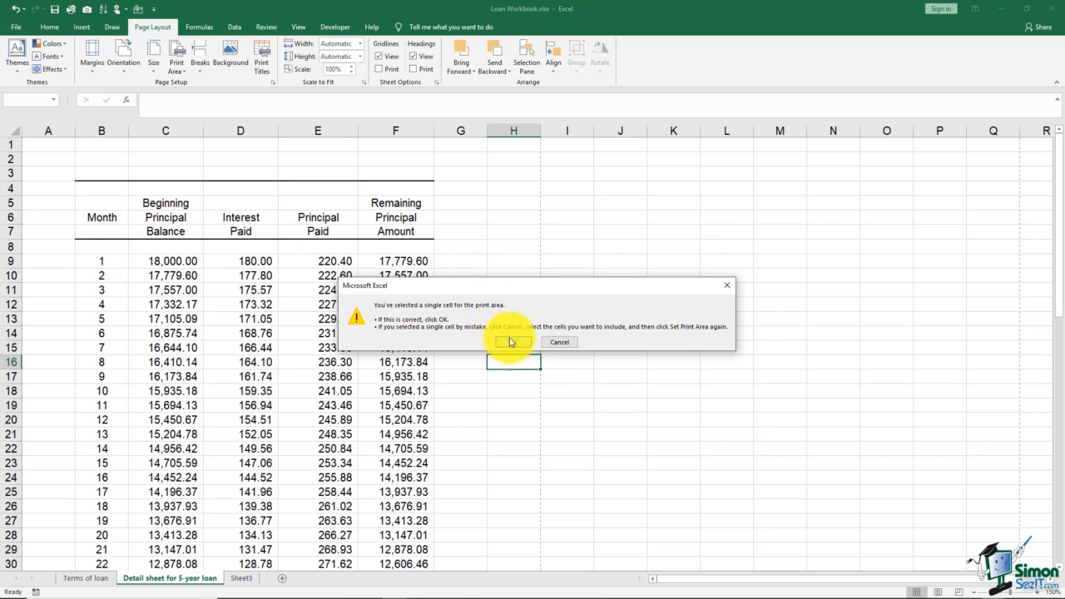
{"action": "left_click", "coordinate": [513, 342]}
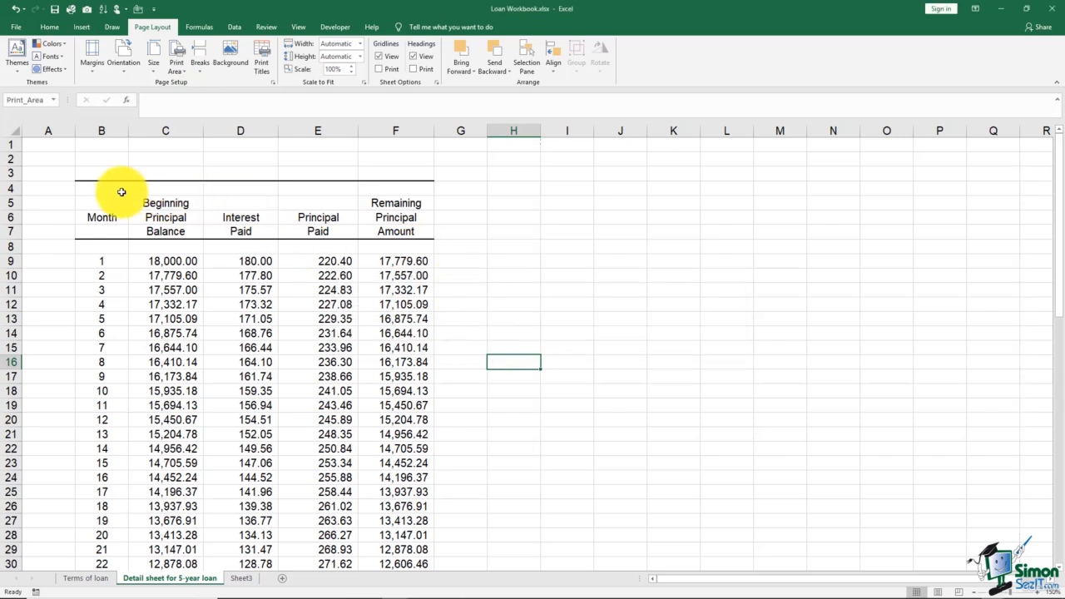
Step: Set the print area to B4:F15, covering the table header and the first seven months
{"action": "left_click_drag", "start_coordinate": [95, 185], "coordinate": [376, 348]}
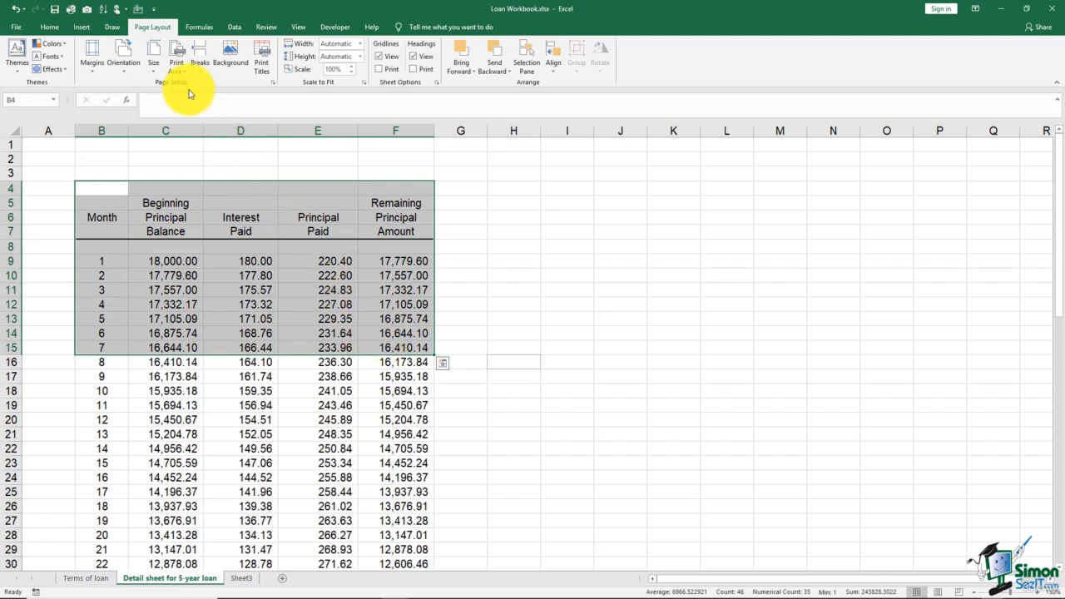
{"action": "left_click", "coordinate": [177, 67]}
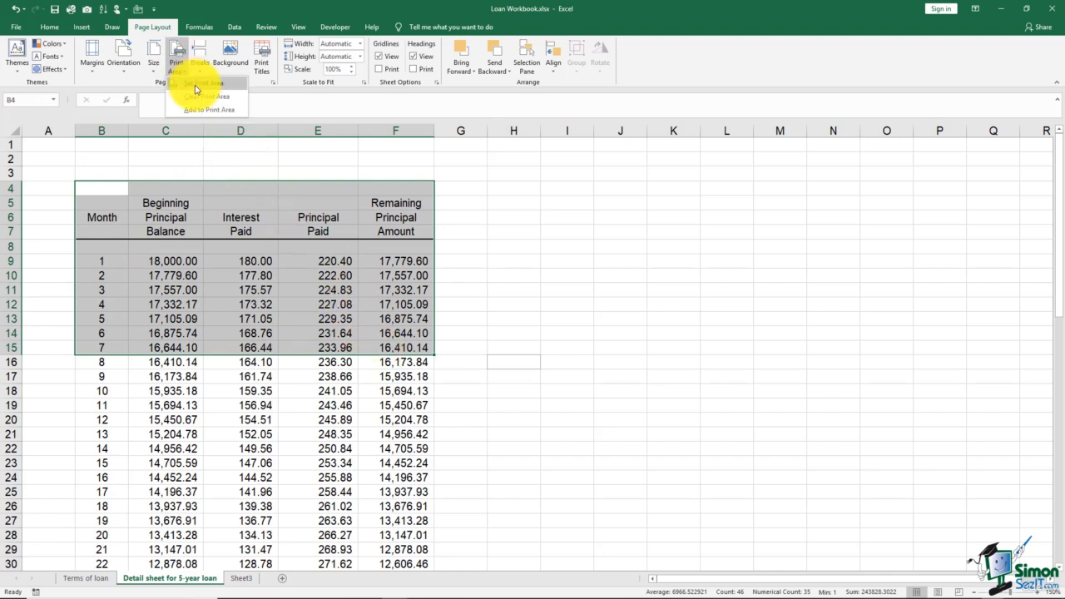
{"action": "left_click", "coordinate": [196, 84]}
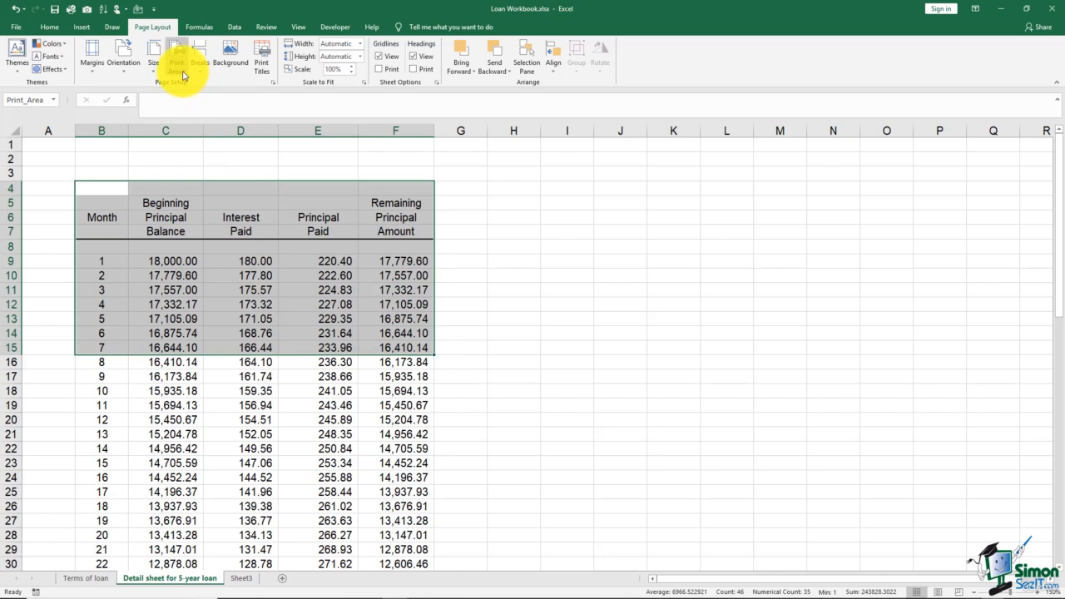
Step: Clear the print area from the loan detail sheet and select cell D3
{"action": "left_click", "coordinate": [177, 66]}
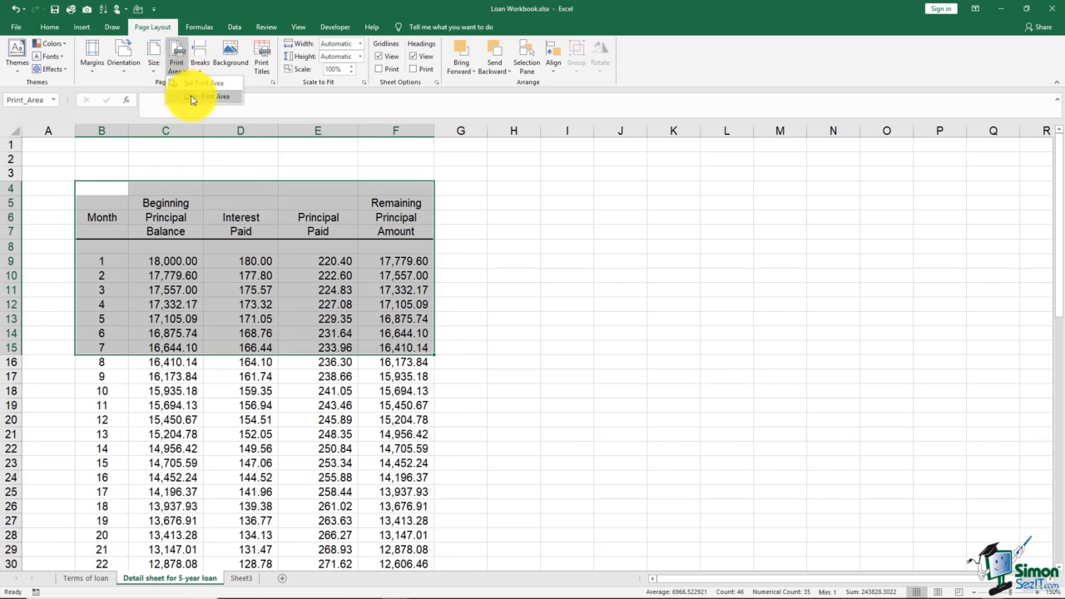
{"action": "left_click", "coordinate": [191, 97]}
{"action": "left_click", "coordinate": [212, 167]}
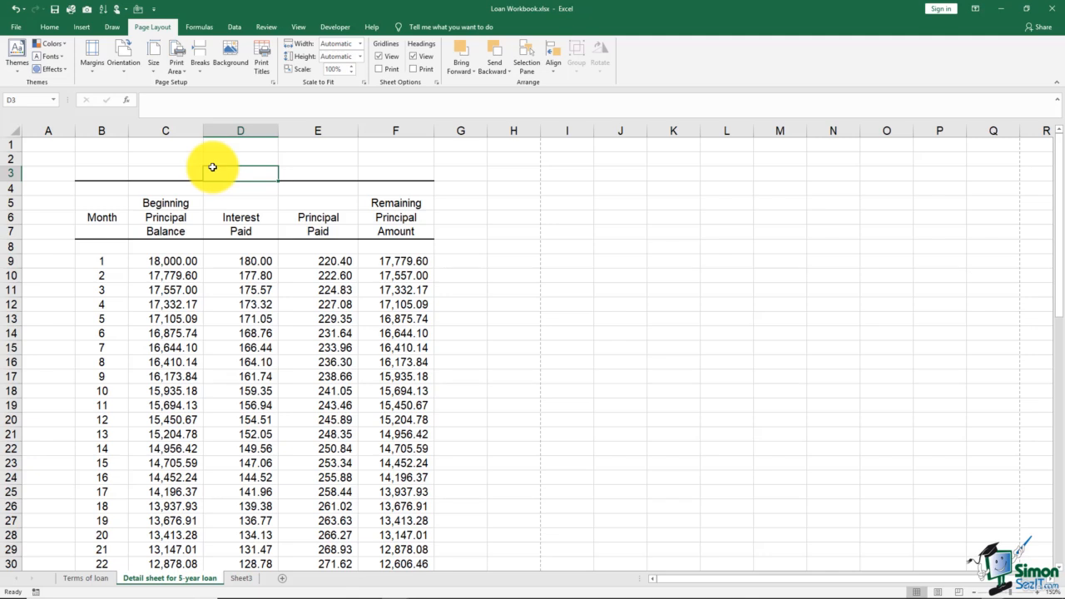
Step: Insert a manual page break above row 49, so the row for month 41 starts a new page
{"action": "left_click", "coordinate": [199, 73]}
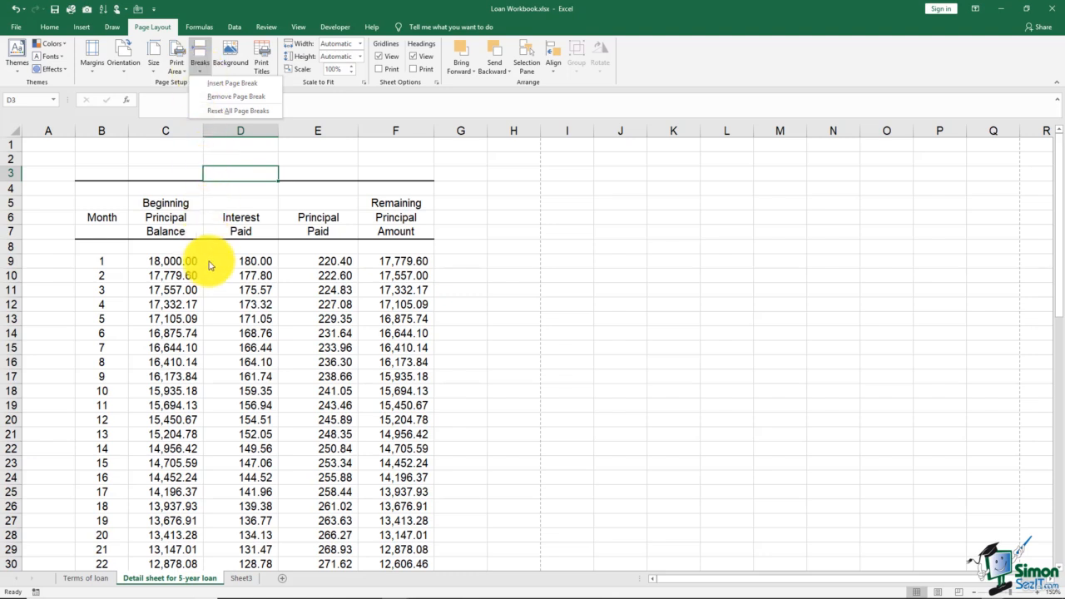
{"action": "left_click", "coordinate": [275, 292]}
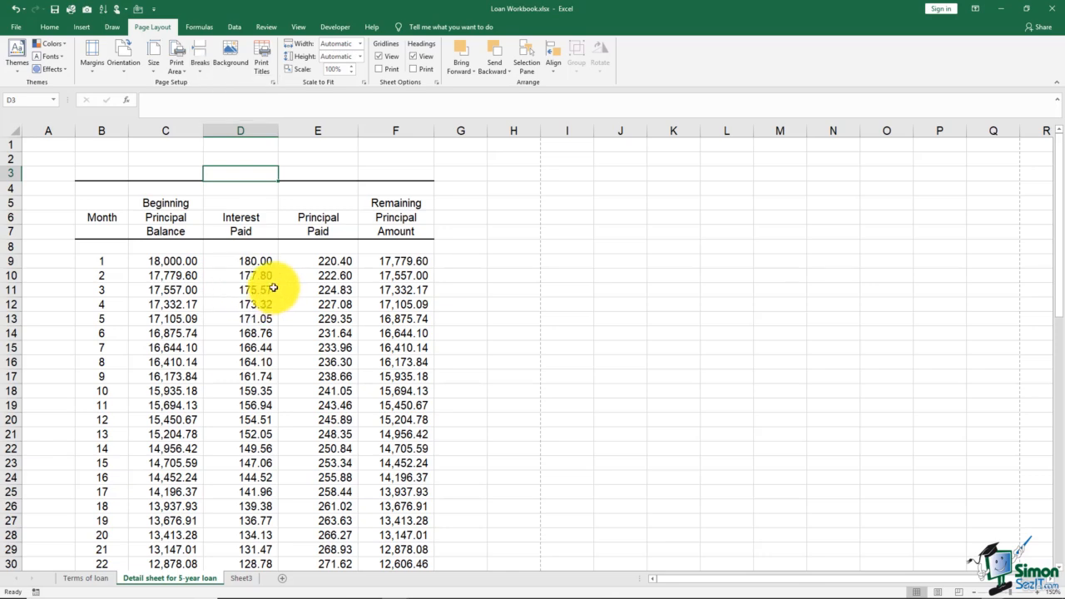
{"action": "scroll", "coordinate": [275, 292], "scroll_direction": "down", "scroll_amount": 16}
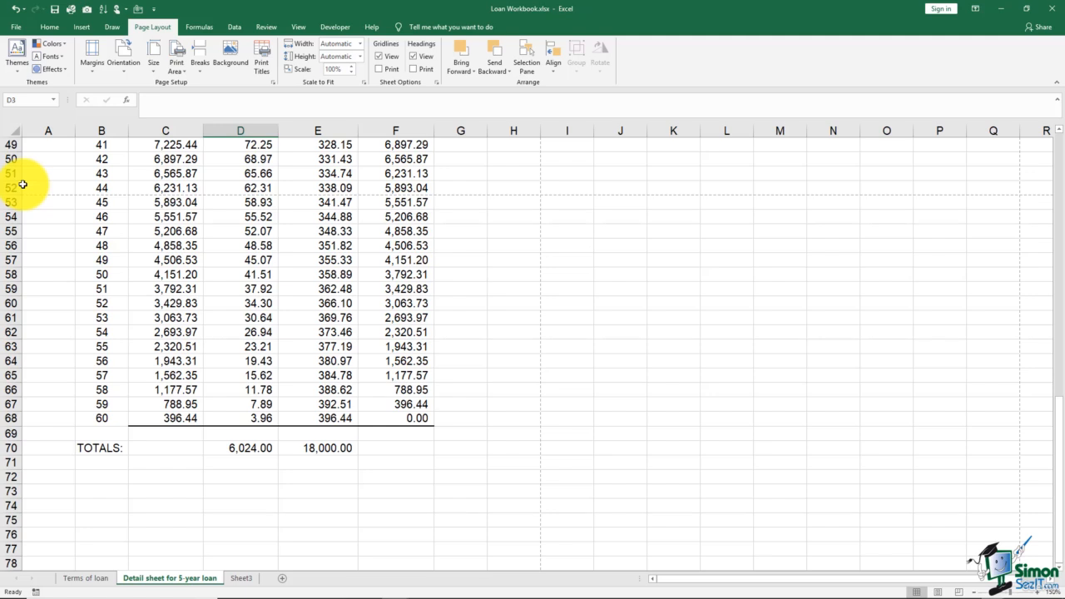
{"action": "scroll", "coordinate": [22, 174], "scroll_direction": "up", "scroll_amount": 2}
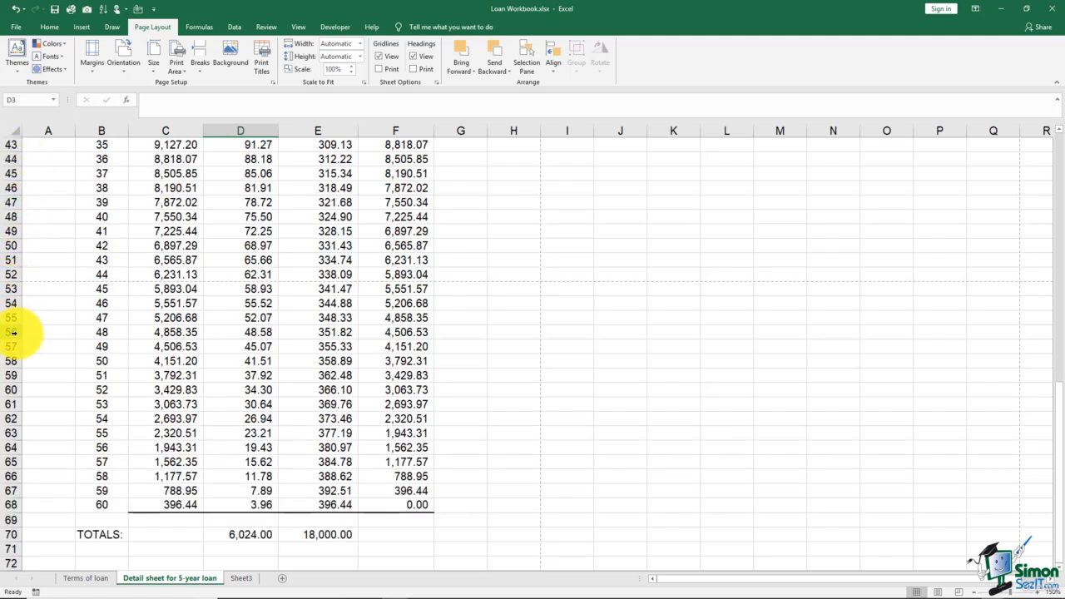
{"action": "left_click", "coordinate": [10, 231]}
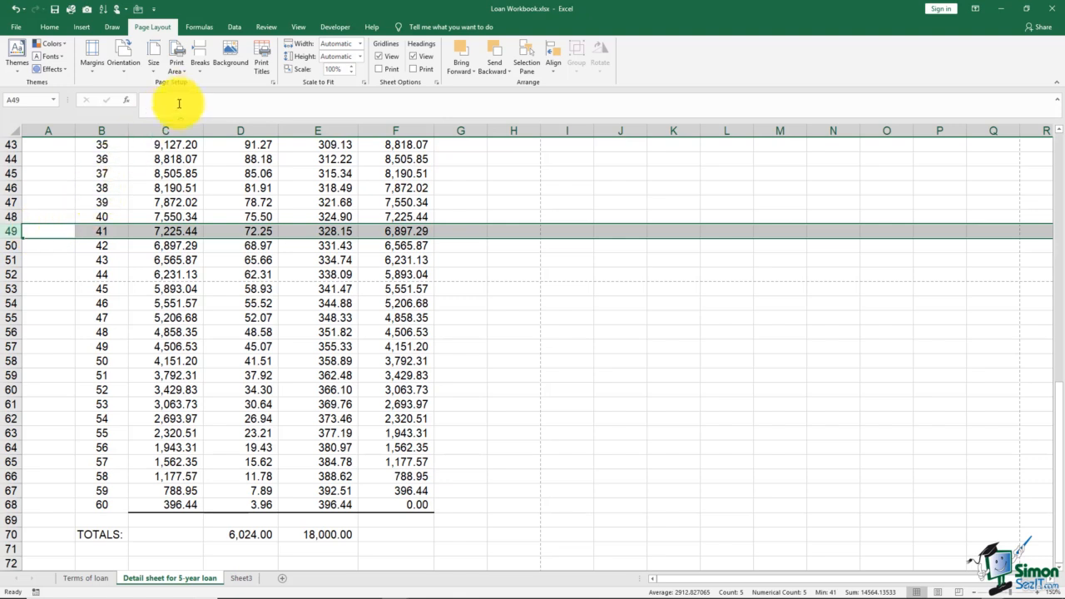
{"action": "left_click", "coordinate": [200, 70]}
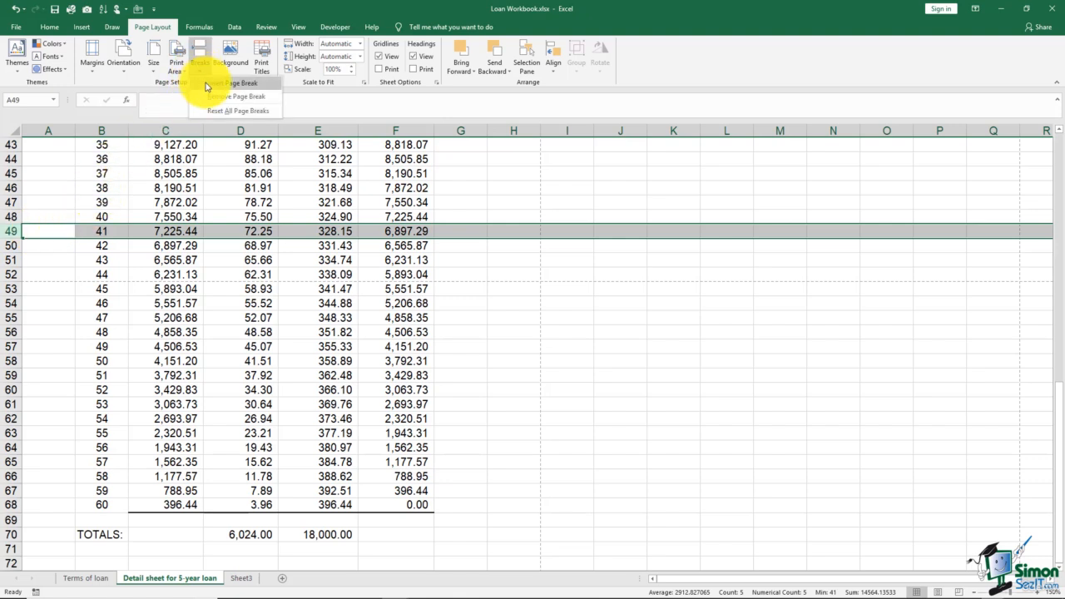
{"action": "left_click", "coordinate": [225, 83]}
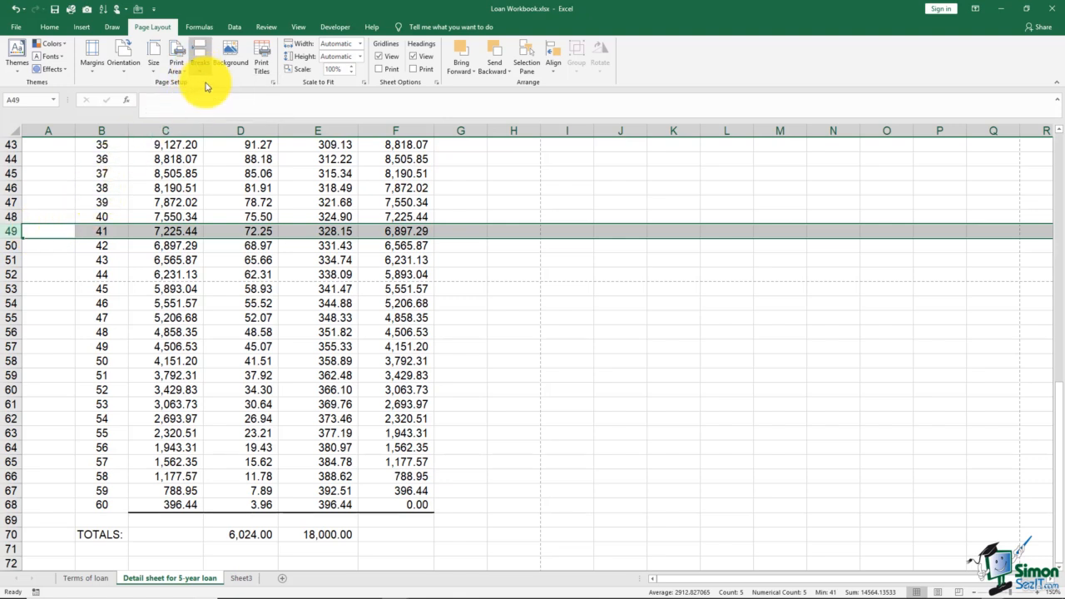
{"action": "left_click", "coordinate": [148, 261]}
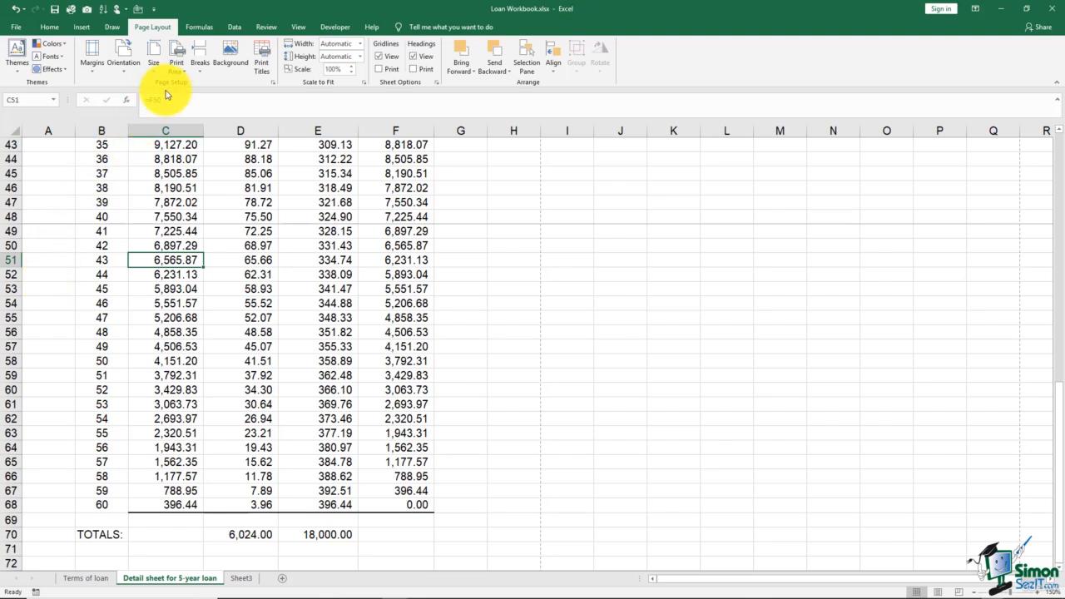
Step: Remove the manual page break between rows 48 and 49
{"action": "left_click_drag", "start_coordinate": [10, 218], "coordinate": [12, 230]}
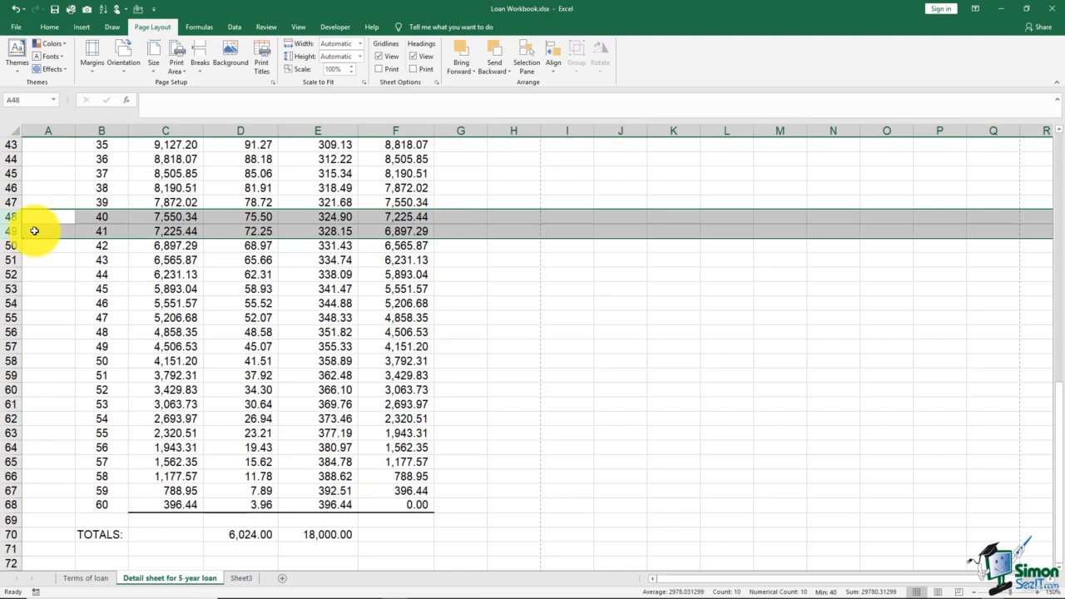
{"action": "left_click", "coordinate": [200, 65]}
{"action": "left_click", "coordinate": [217, 98]}
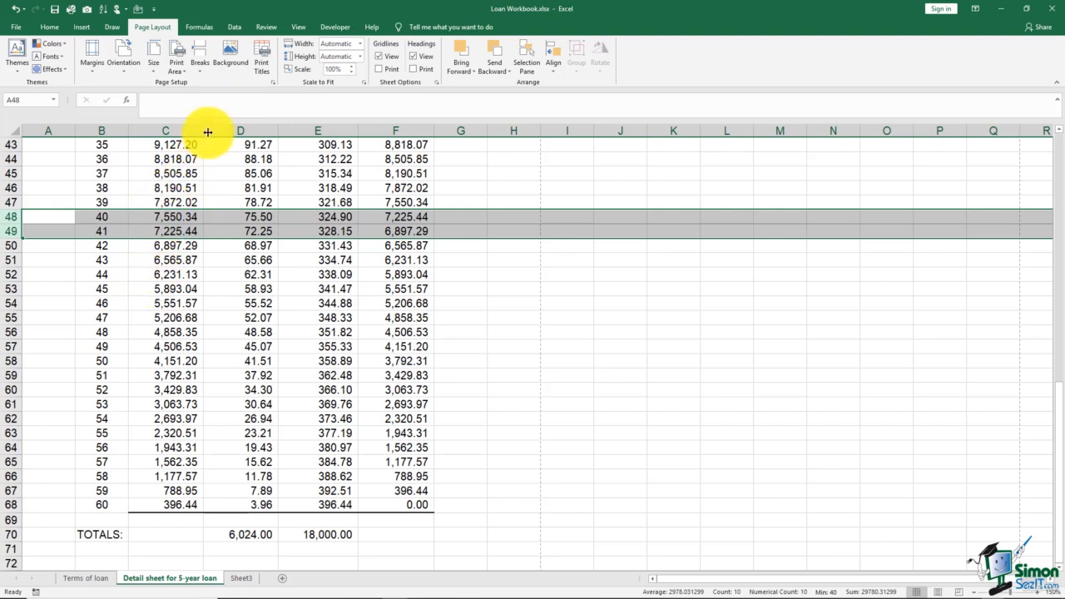
Step: Add a sheet background from a Bing image search for "Money", using the picture of piled dollar bundles, and check it along the sheet
{"action": "left_click", "coordinate": [227, 69]}
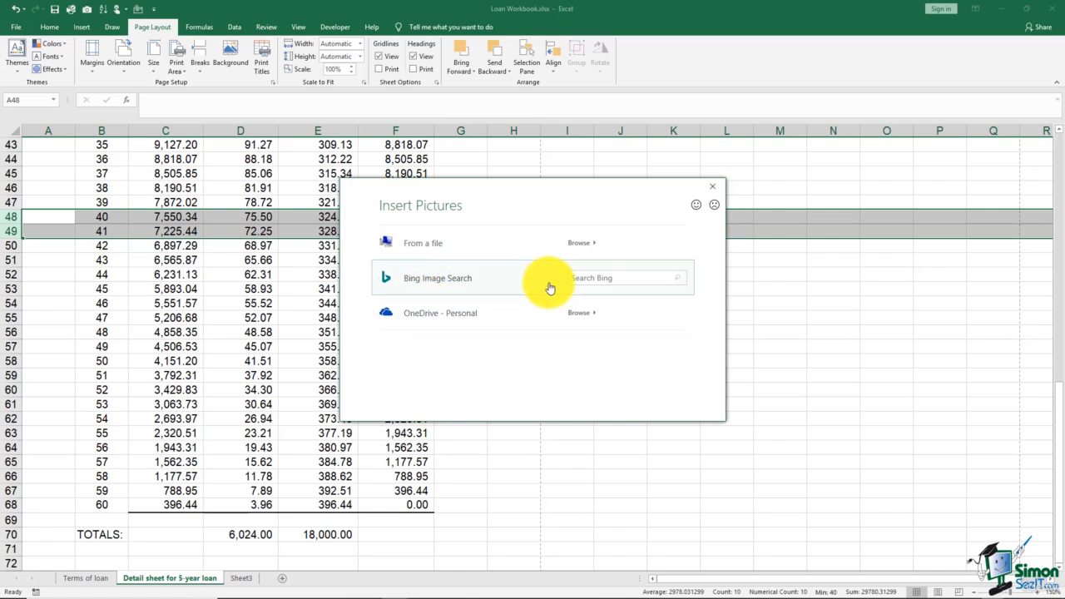
{"action": "left_click", "coordinate": [604, 278]}
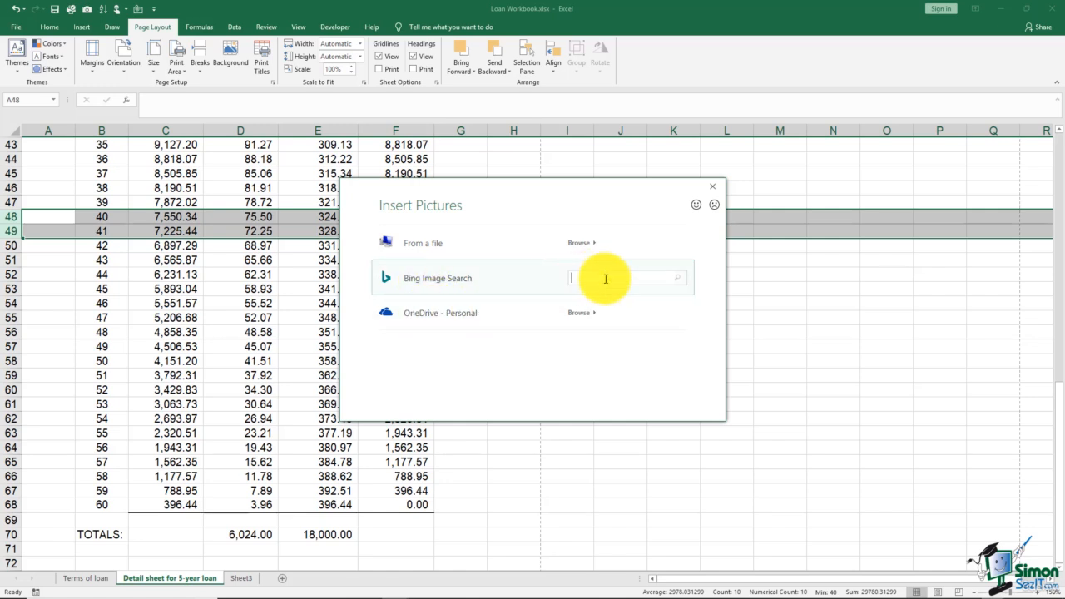
{"action": "type", "text": "Money"}
{"action": "key", "text": "Return"}
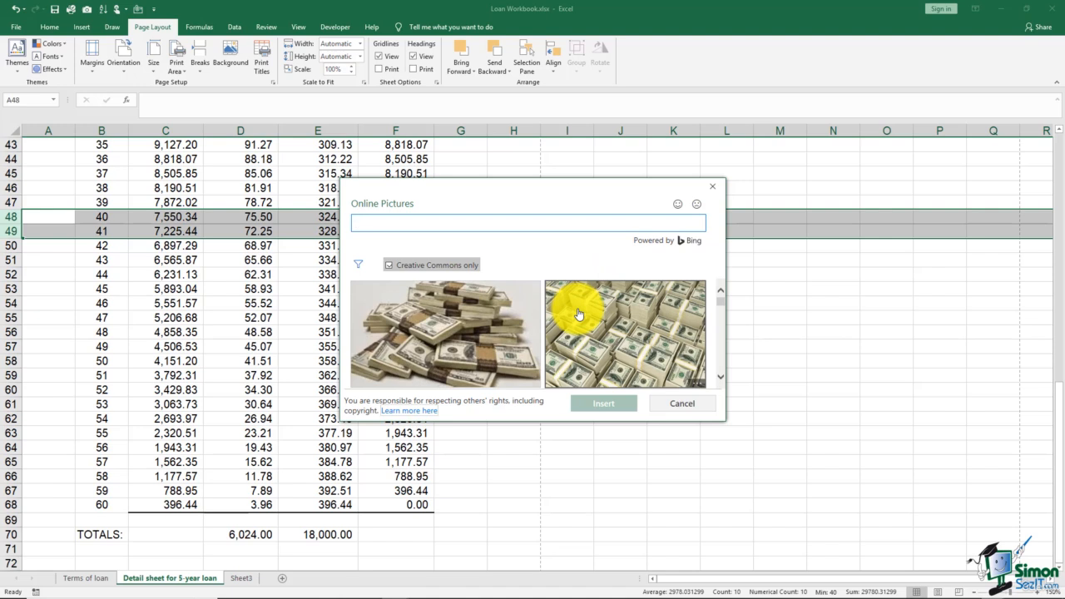
{"action": "left_click", "coordinate": [475, 319]}
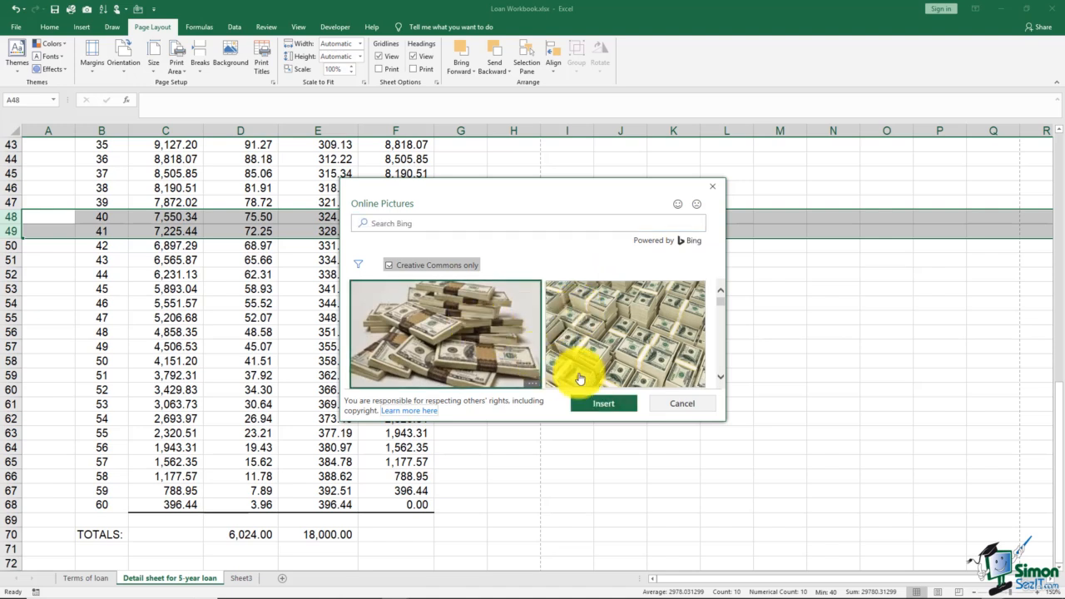
{"action": "left_click", "coordinate": [602, 405]}
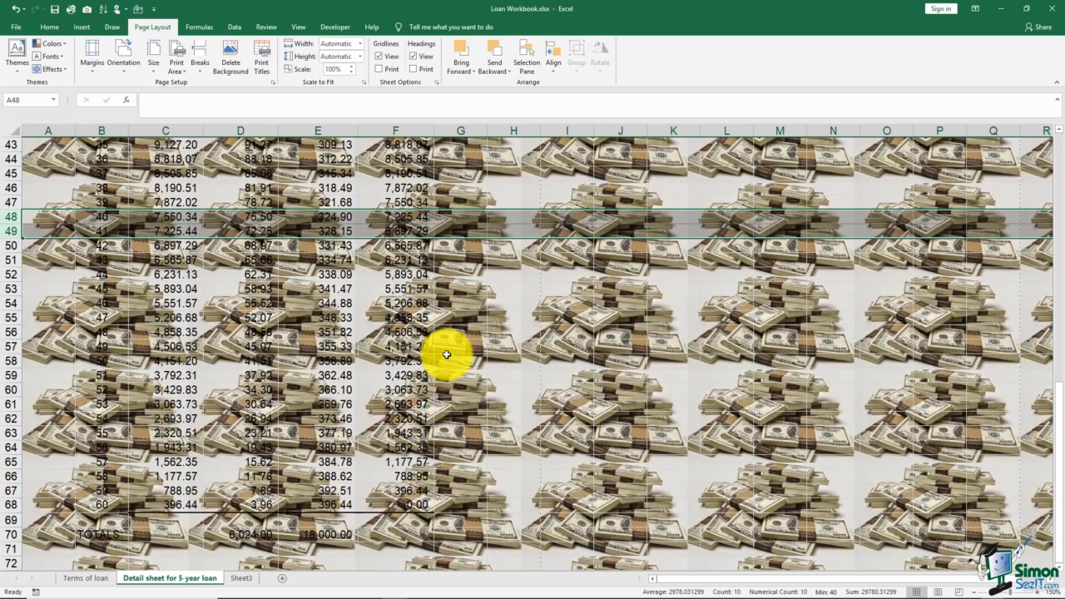
{"action": "scroll", "coordinate": [446, 354], "scroll_direction": "down", "scroll_amount": 18}
{"action": "scroll", "coordinate": [447, 354], "scroll_direction": "up", "scroll_amount": 20}
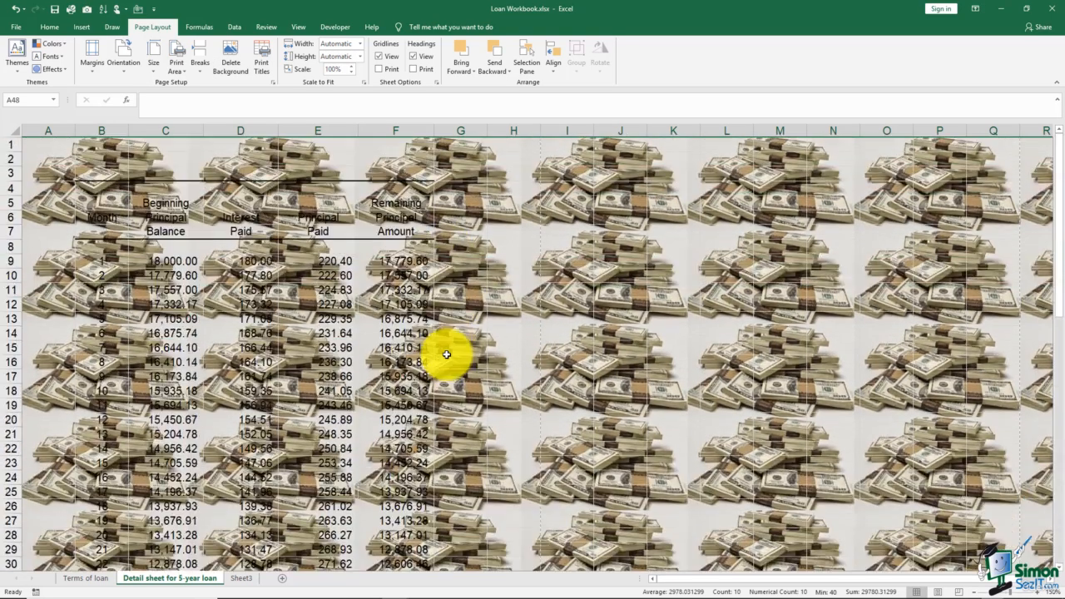
{"action": "scroll", "coordinate": [446, 354], "scroll_direction": "down", "scroll_amount": 20}
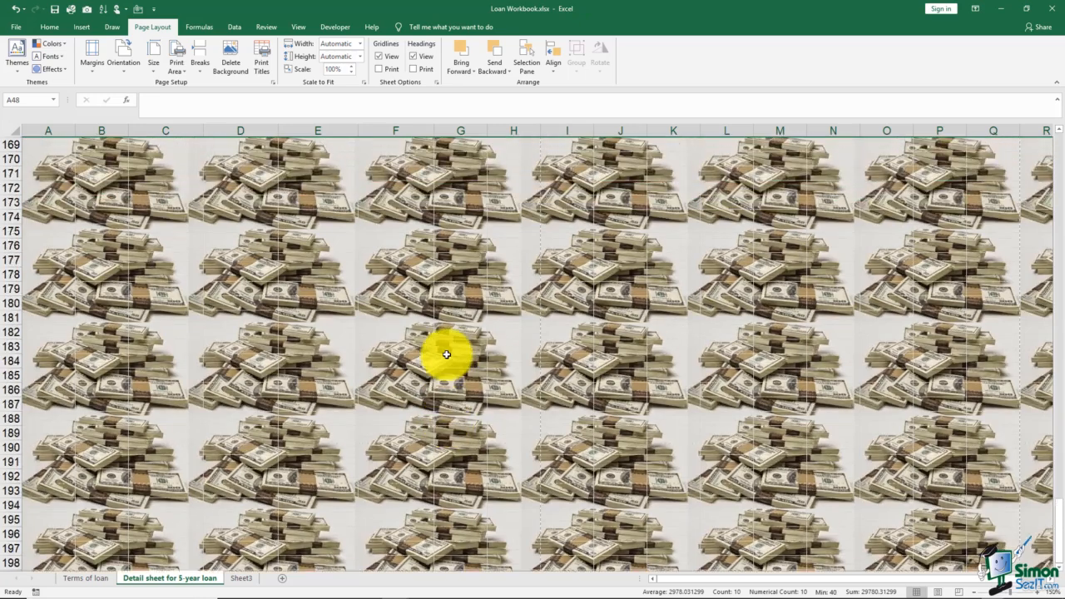
{"action": "scroll", "coordinate": [446, 355], "scroll_direction": "down", "scroll_amount": 20}
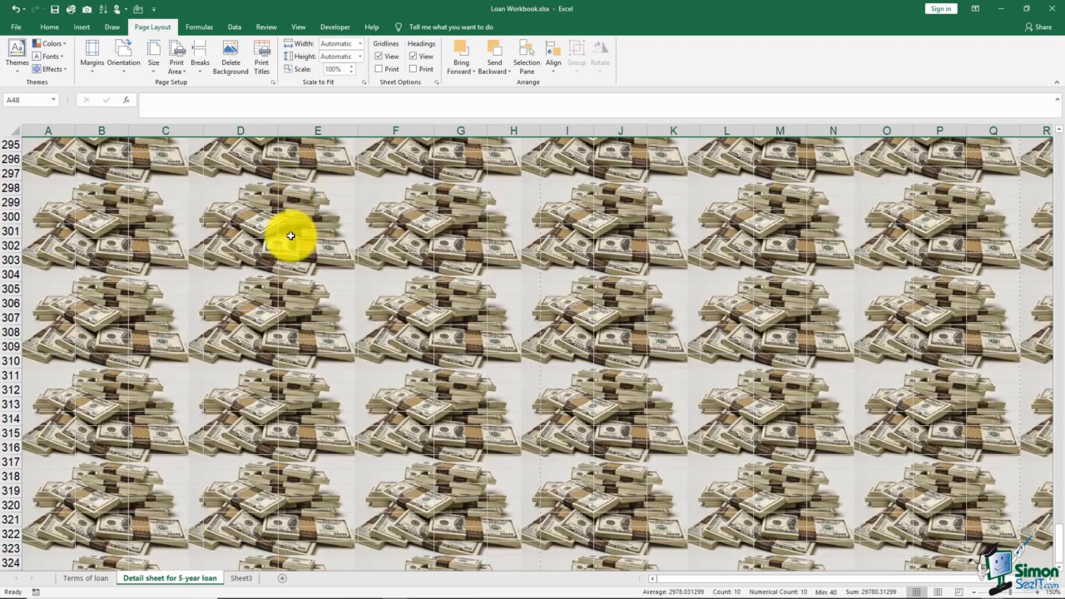
{"action": "scroll", "coordinate": [287, 237], "scroll_direction": "up", "scroll_amount": 2}
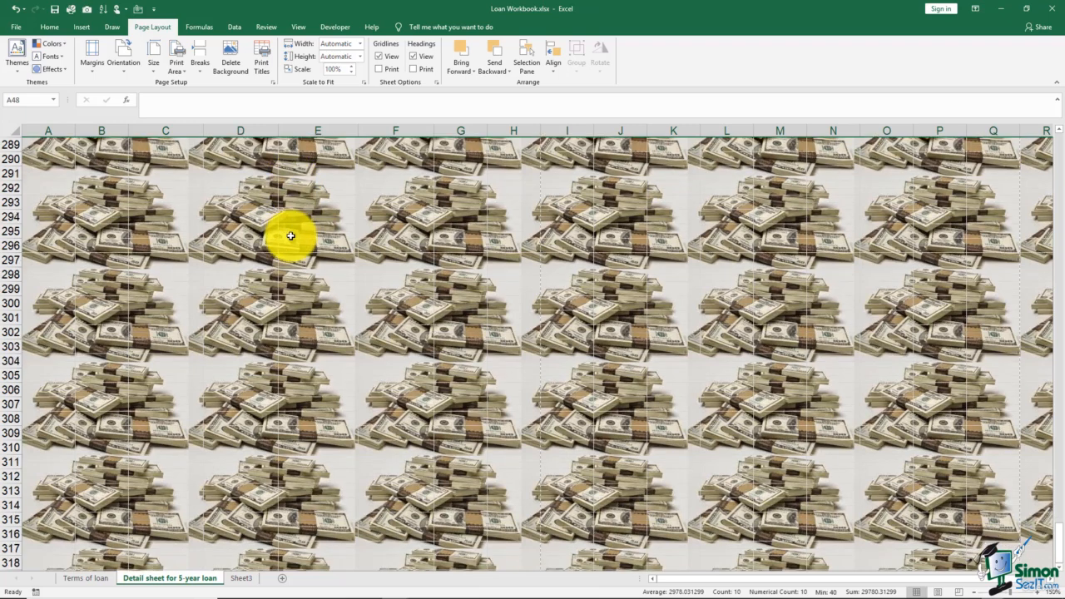
Step: Delete the money picture background from the loan detail sheet and return to the top of the table
{"action": "left_click", "coordinate": [233, 68]}
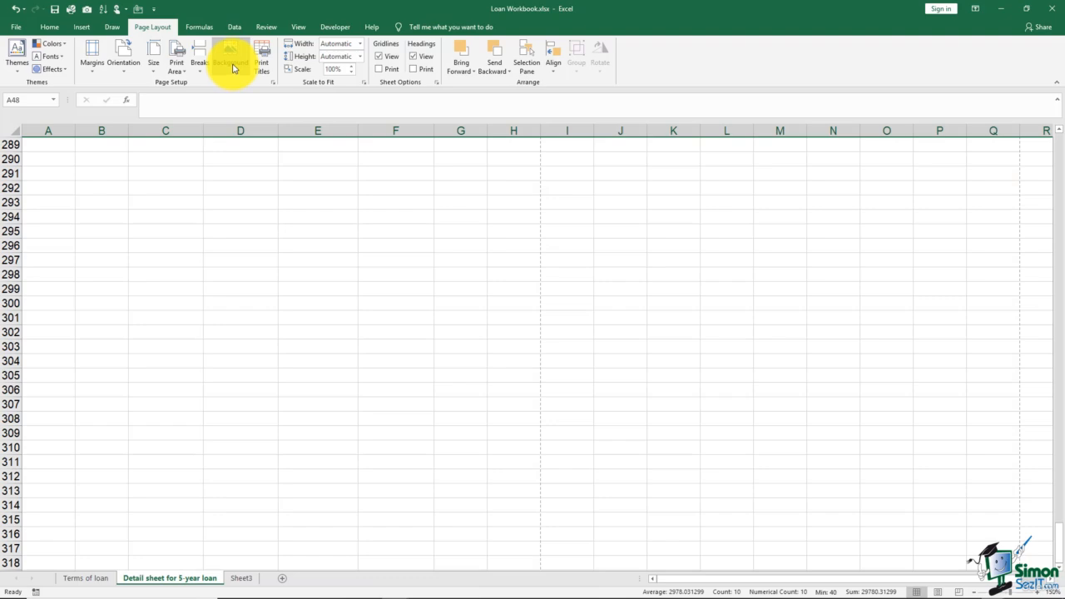
{"action": "scroll", "coordinate": [262, 218], "scroll_direction": "up", "scroll_amount": 20}
{"action": "scroll", "coordinate": [262, 218], "scroll_direction": "up", "scroll_amount": 20}
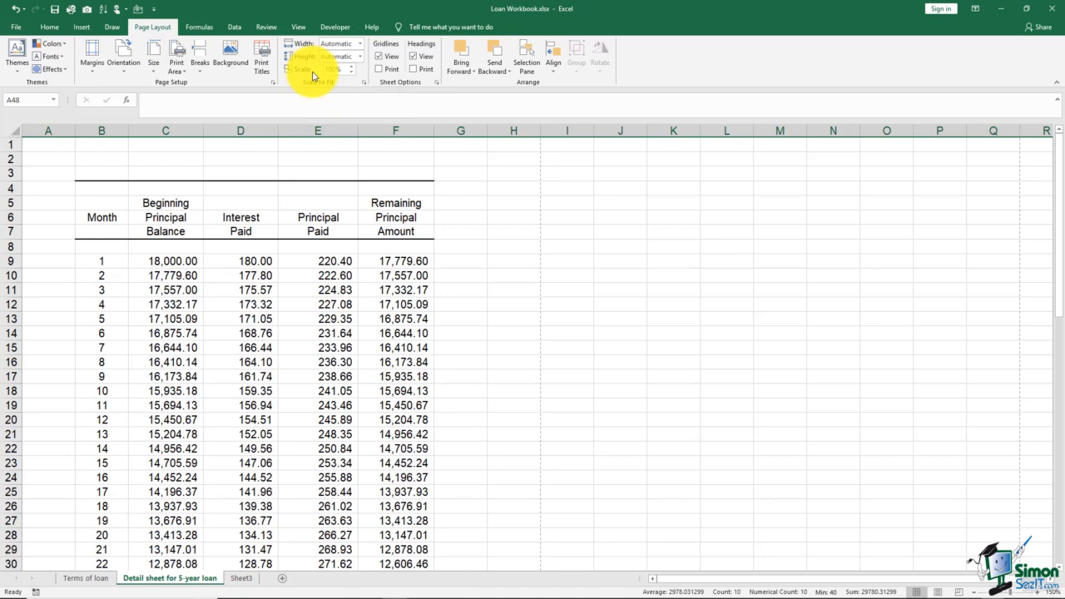
{"action": "left_click", "coordinate": [360, 44]}
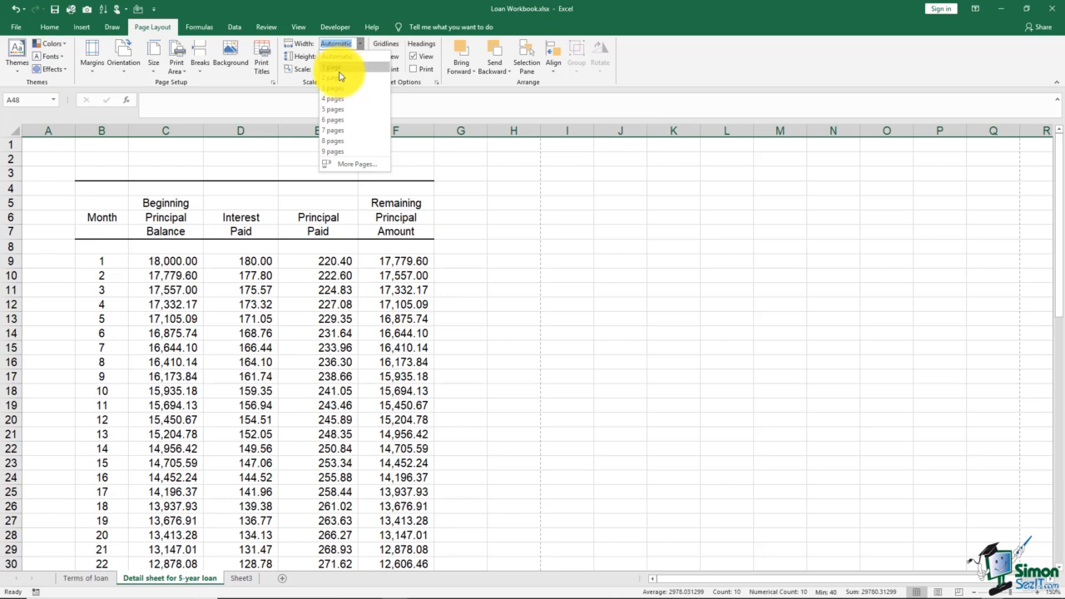
{"action": "left_click", "coordinate": [306, 110]}
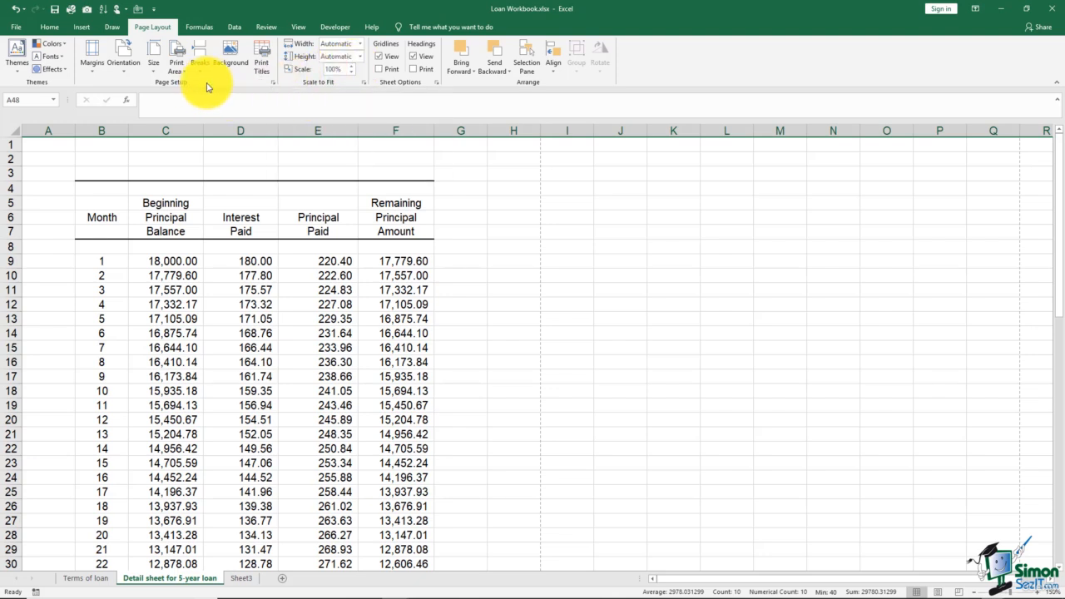
Step: Set the page scaling to fit 1 page wide by 1 tall, reviewing the margin, header/footer and sheet settings before applying it
{"action": "left_click", "coordinate": [273, 84]}
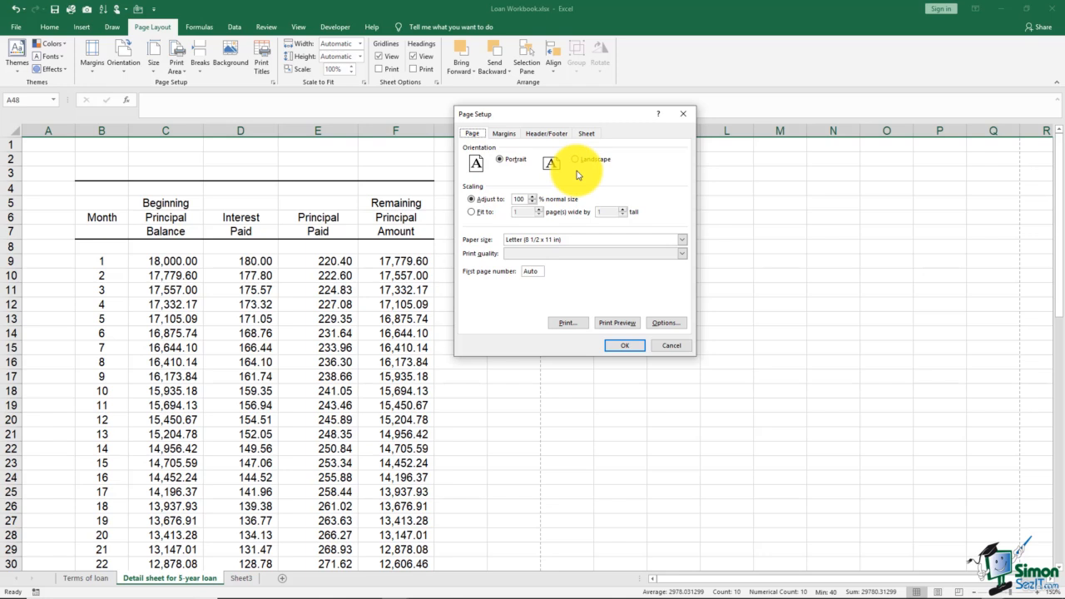
{"action": "left_click", "coordinate": [472, 213]}
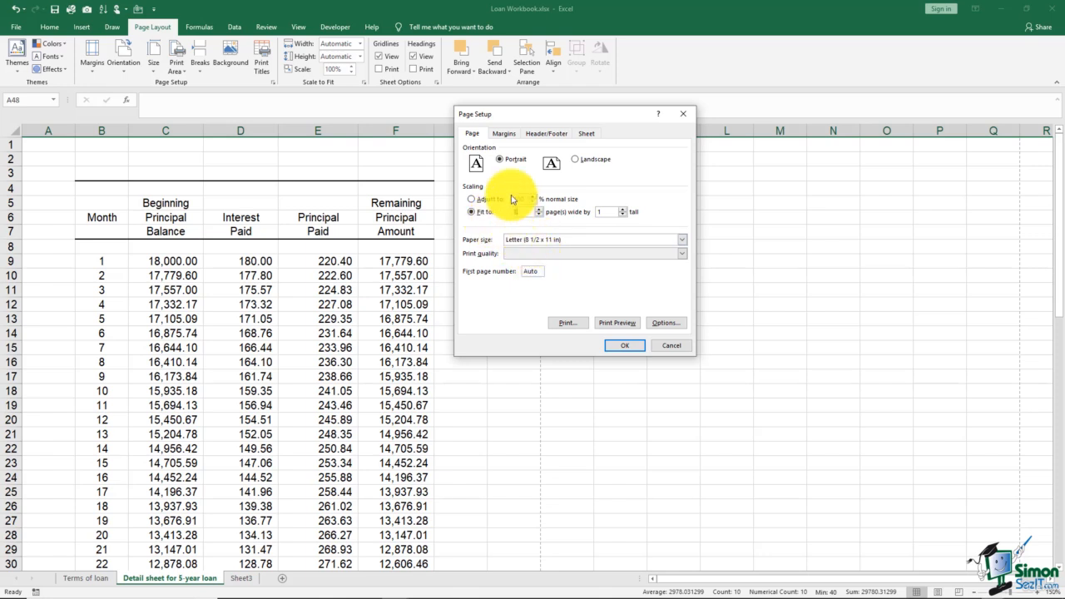
{"action": "left_click", "coordinate": [503, 136]}
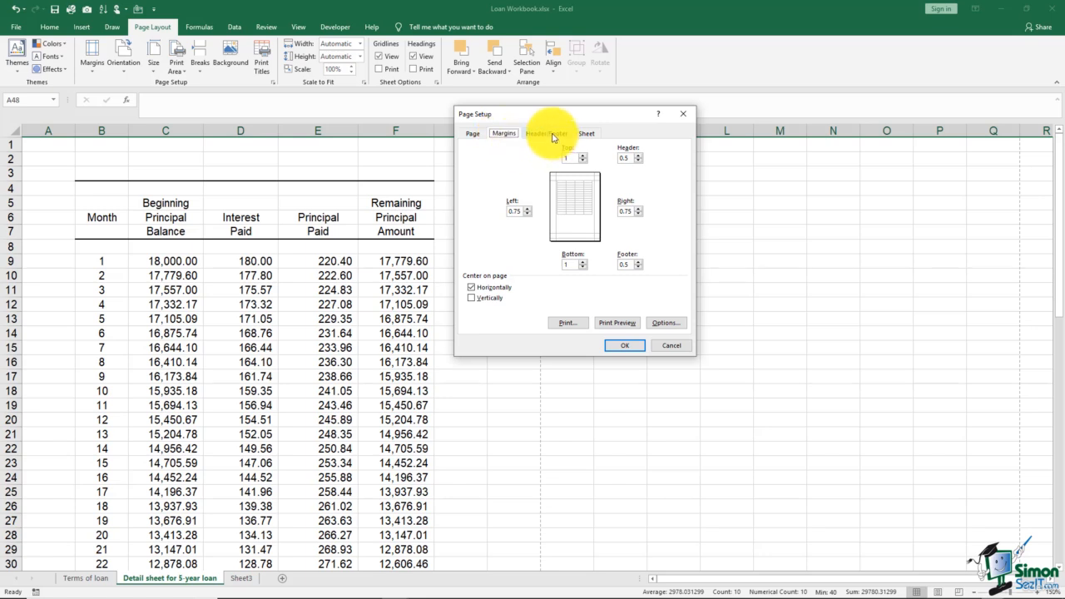
{"action": "left_click", "coordinate": [552, 135]}
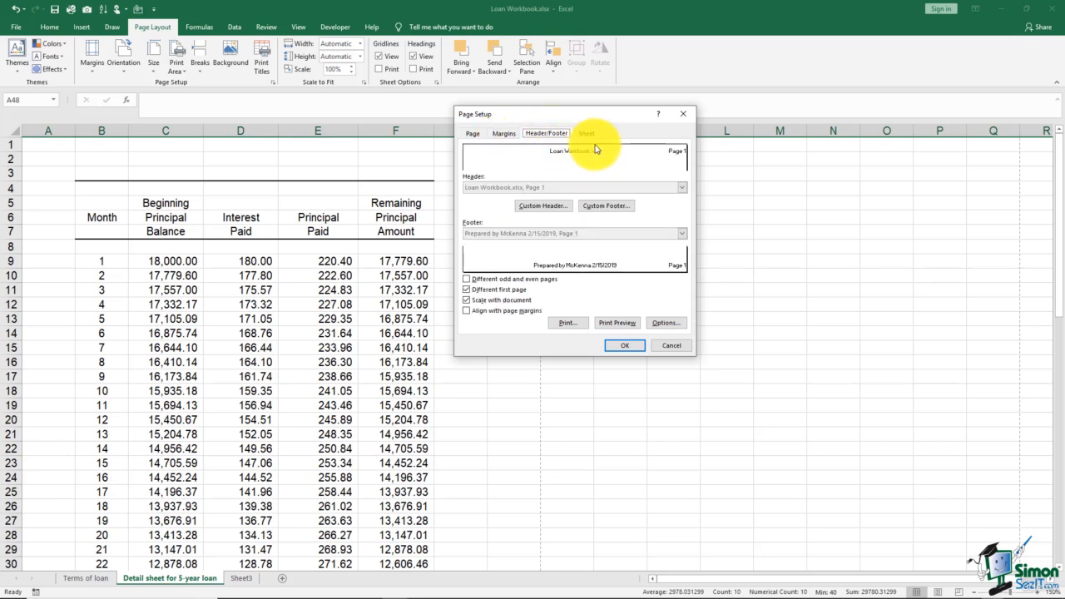
{"action": "left_click", "coordinate": [588, 136]}
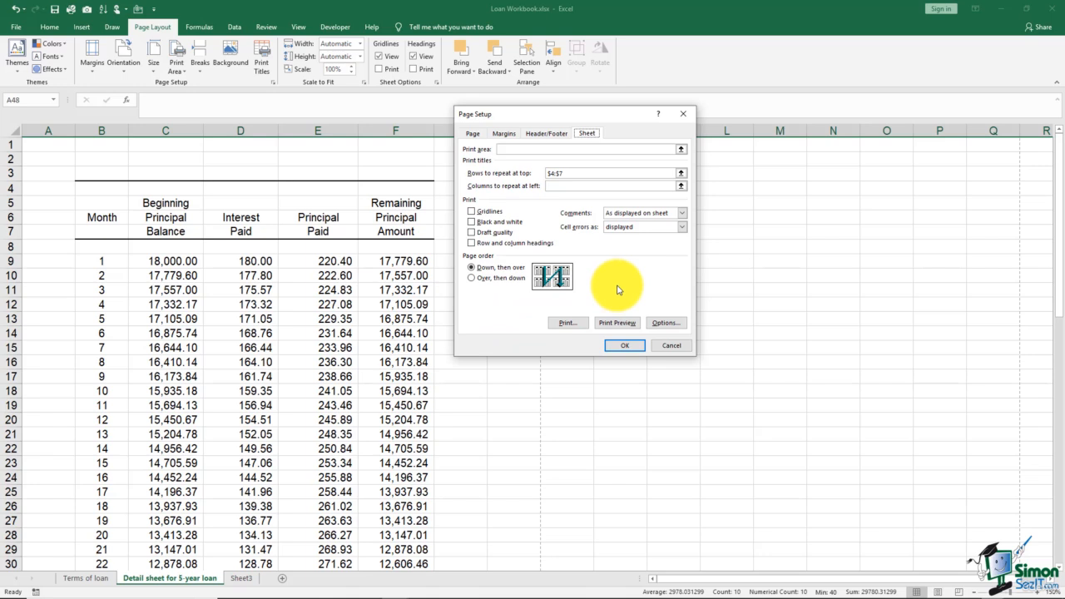
{"action": "left_click", "coordinate": [624, 345]}
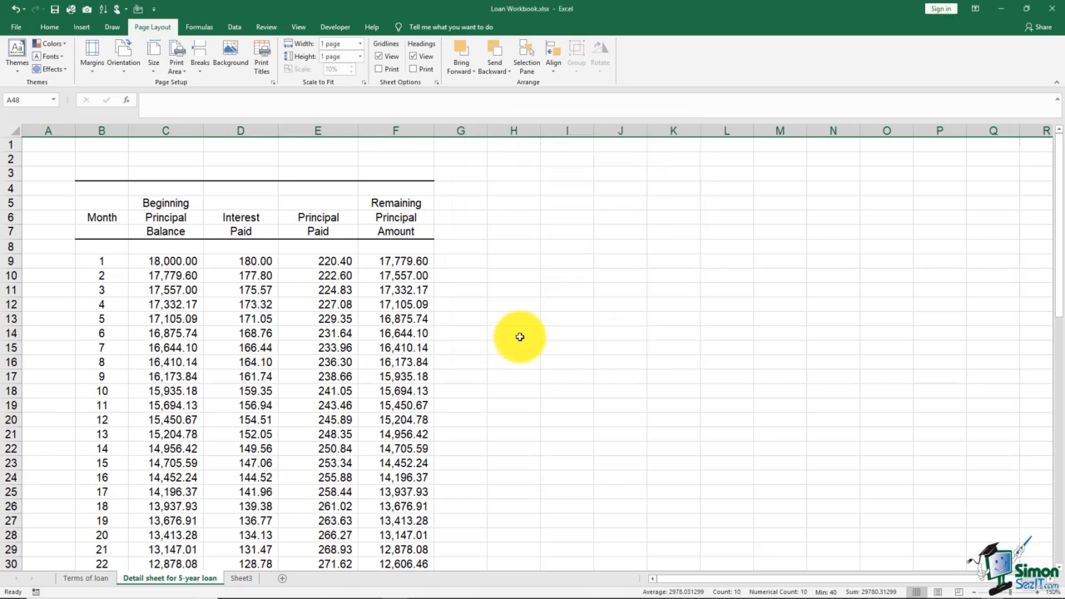